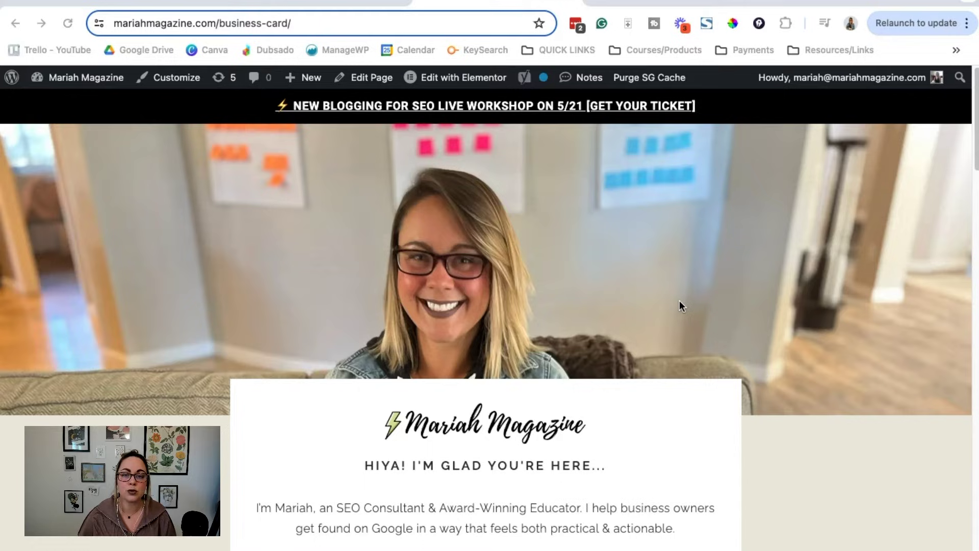
click(685, 237)
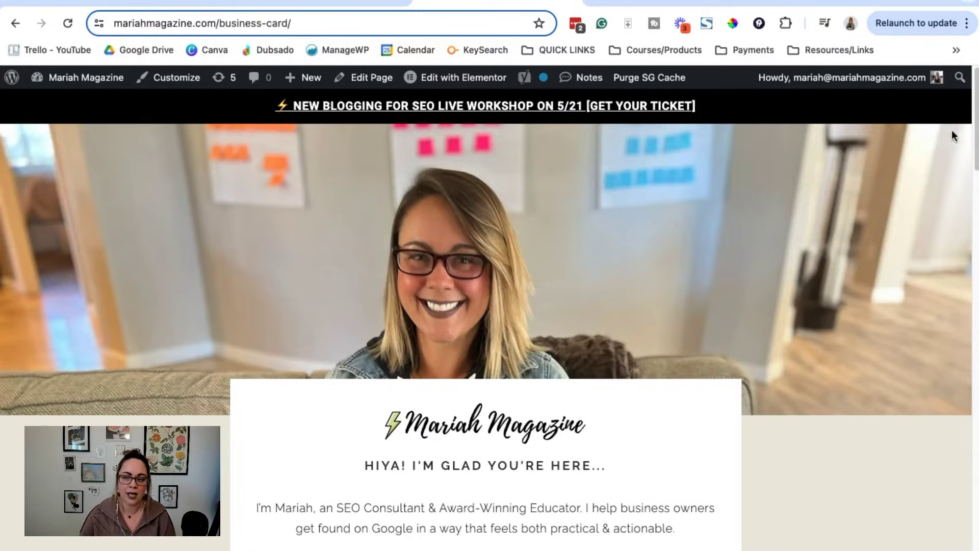
mouse_move(973, 122)
mouse_down()
mouse_move(962, 467)
mouse_move(969, 132)
mouse_up()
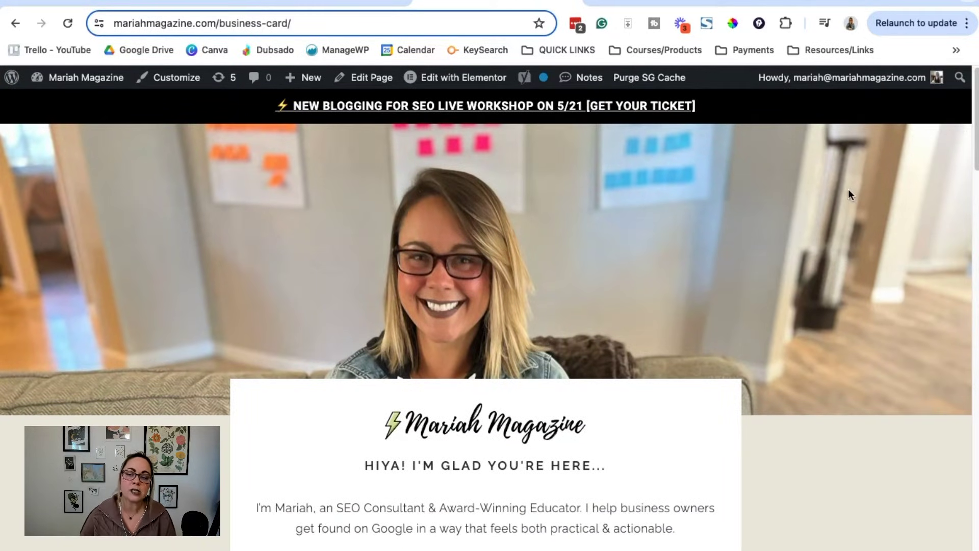
Step: Generate and copy Chrome's QR code for the business-card page, then switch to the testing doc
click(967, 26)
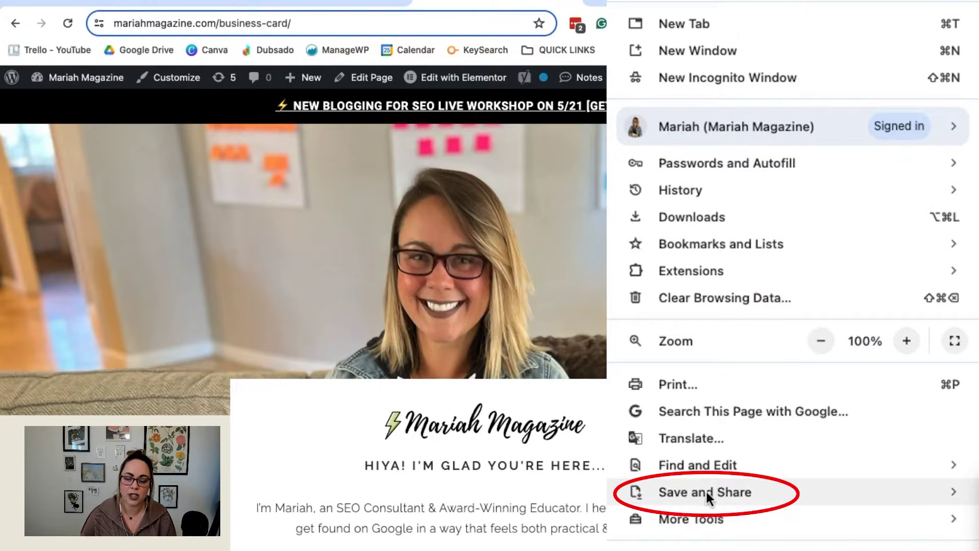
click(909, 499)
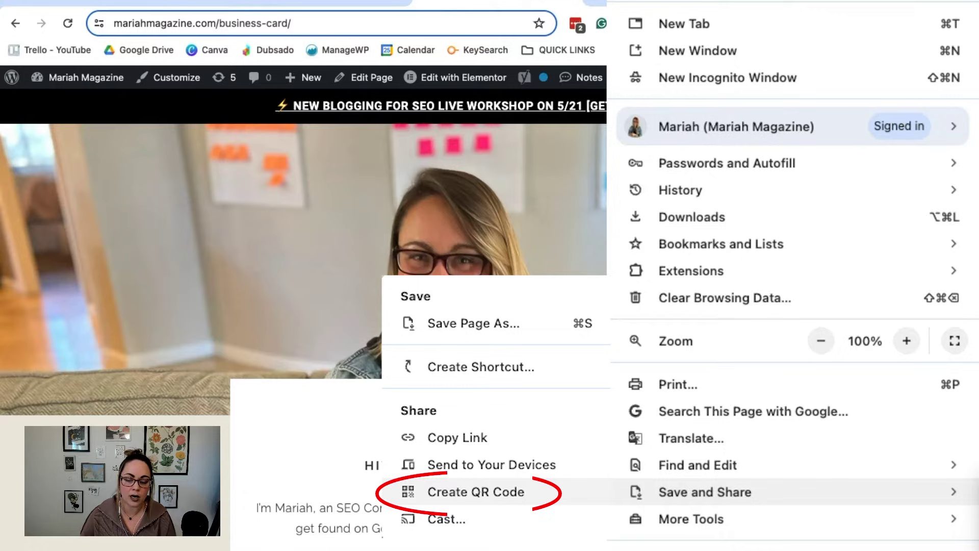
click(474, 491)
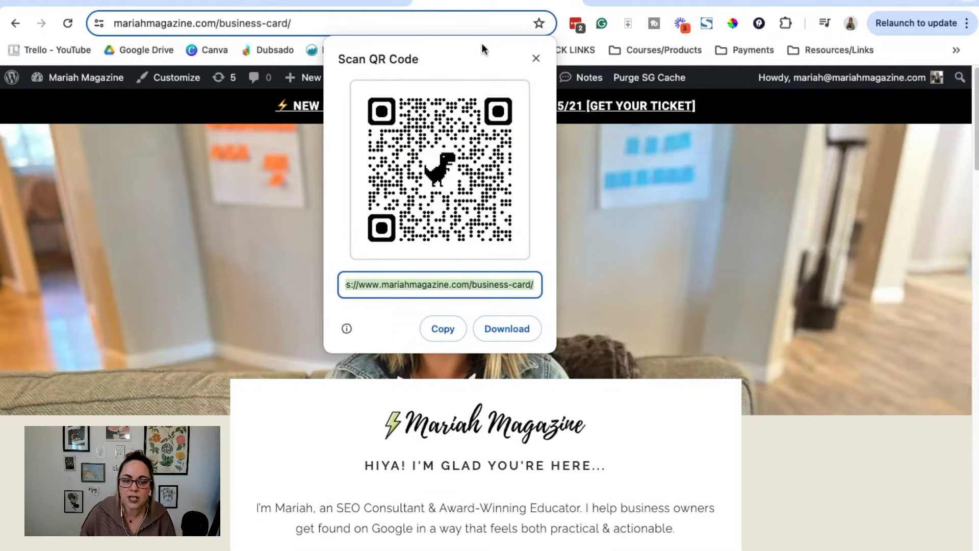
click(443, 329)
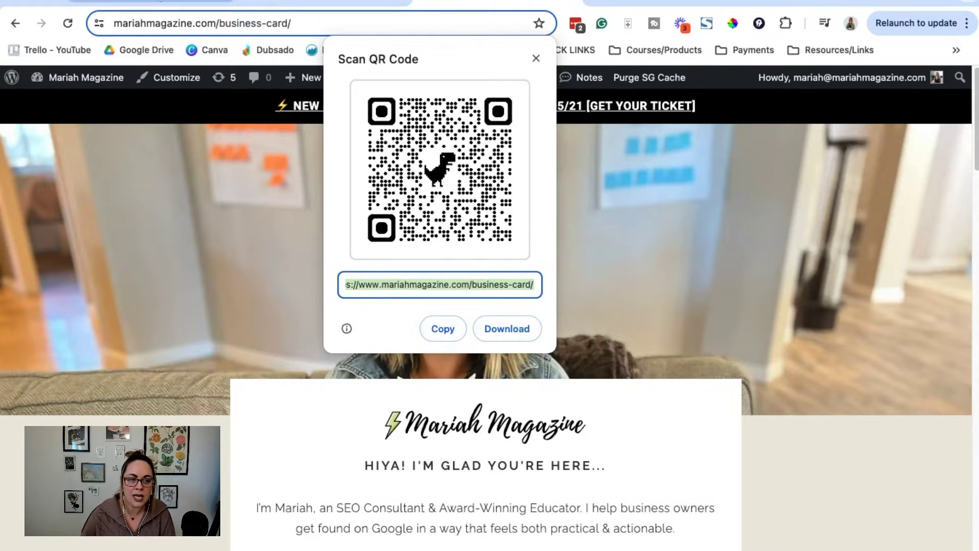
click(153, 4)
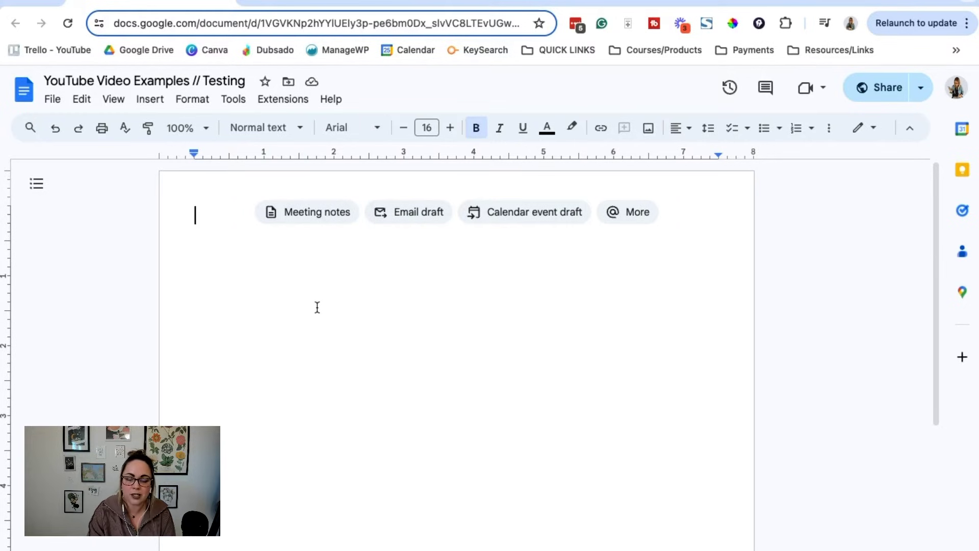
Step: Paste the QR image into the 'YouTube Video Examples // Testing' doc, then return to the business-card tab
key(ctrl+v)
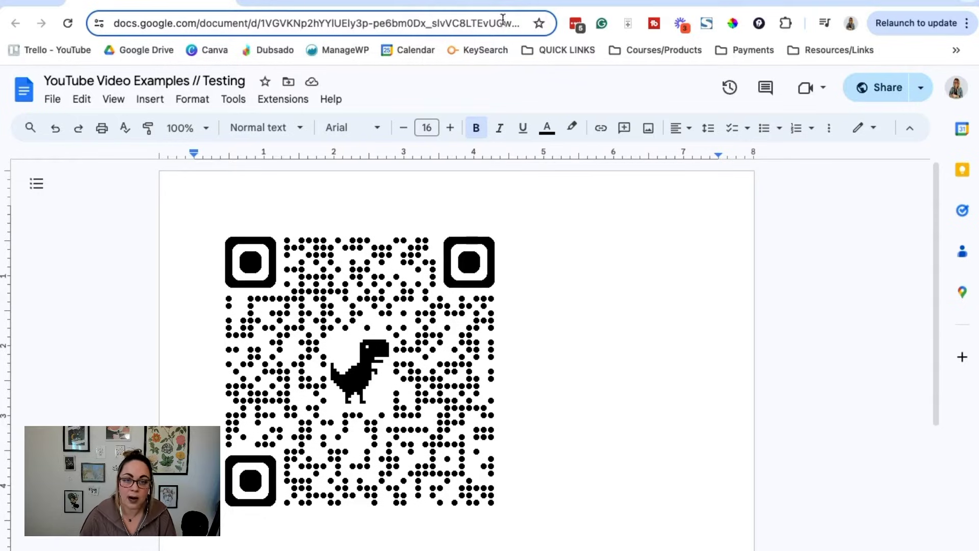
click(503, 3)
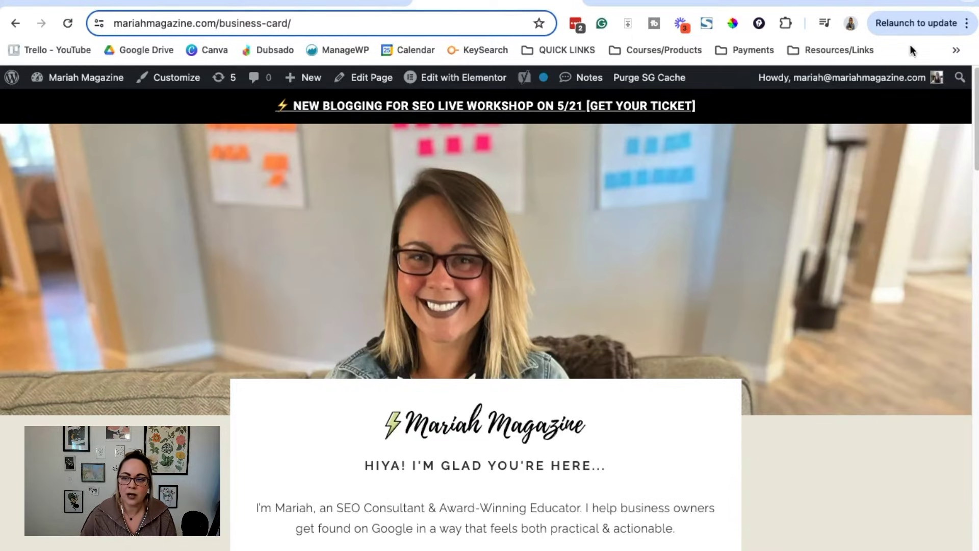
Step: Download the business-card QR code as a 6.5 KB PNG and reveal it in Downloads
click(968, 24)
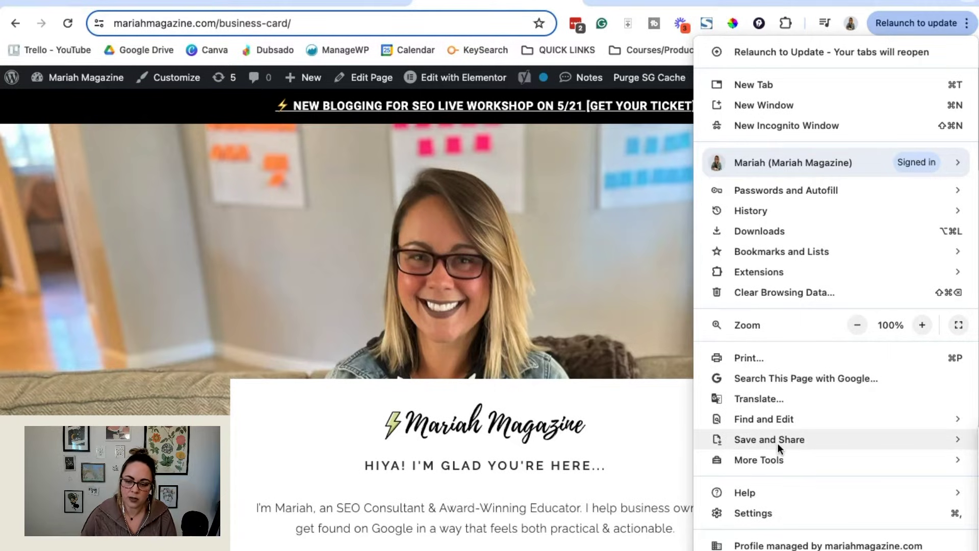
click(717, 408)
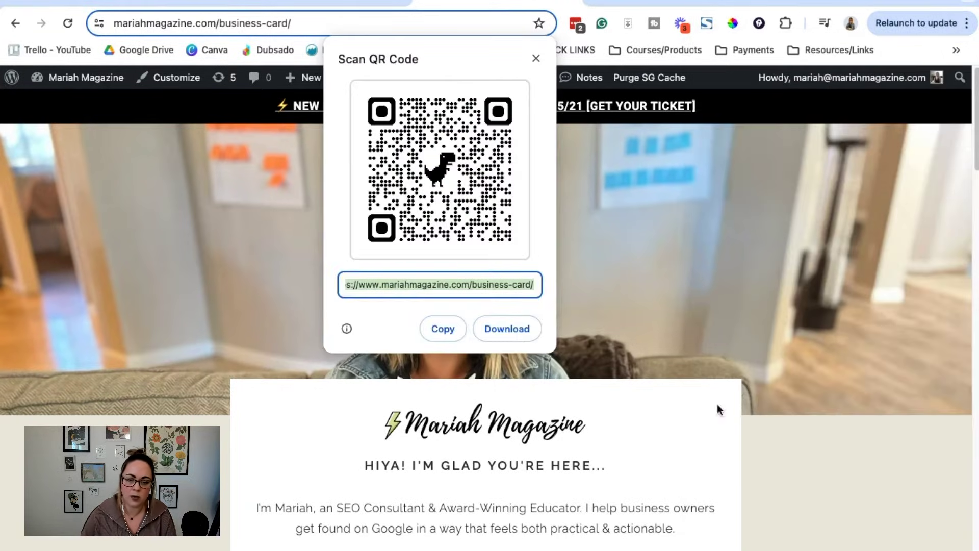
click(511, 329)
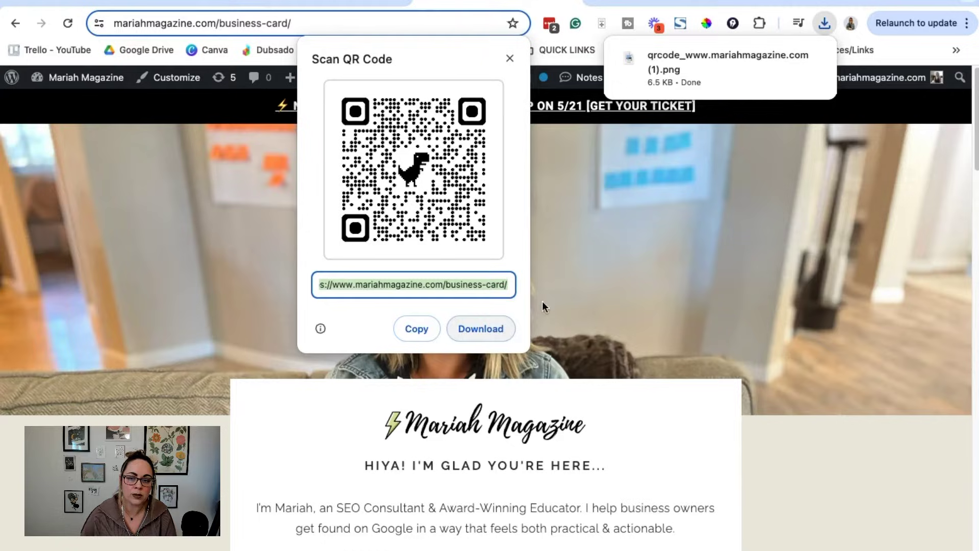
click(786, 58)
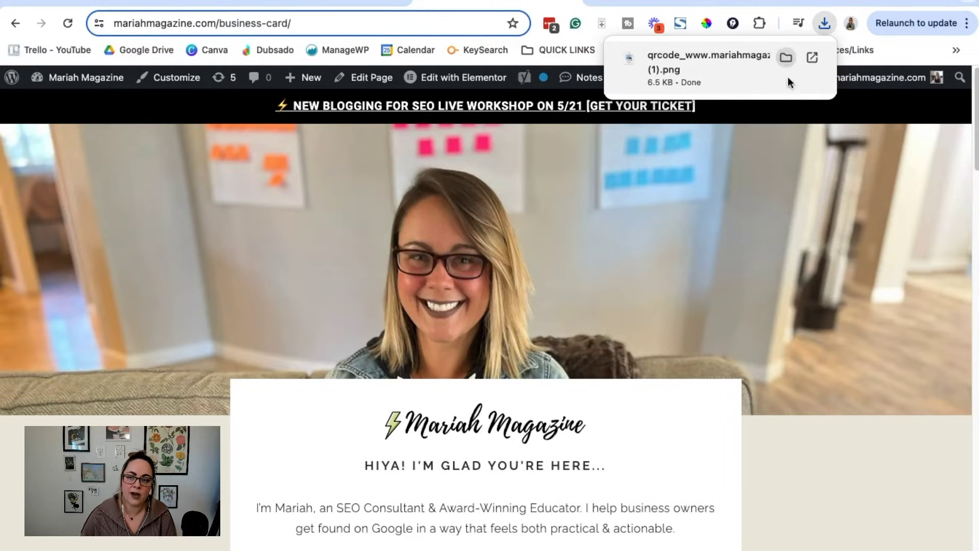
click(787, 57)
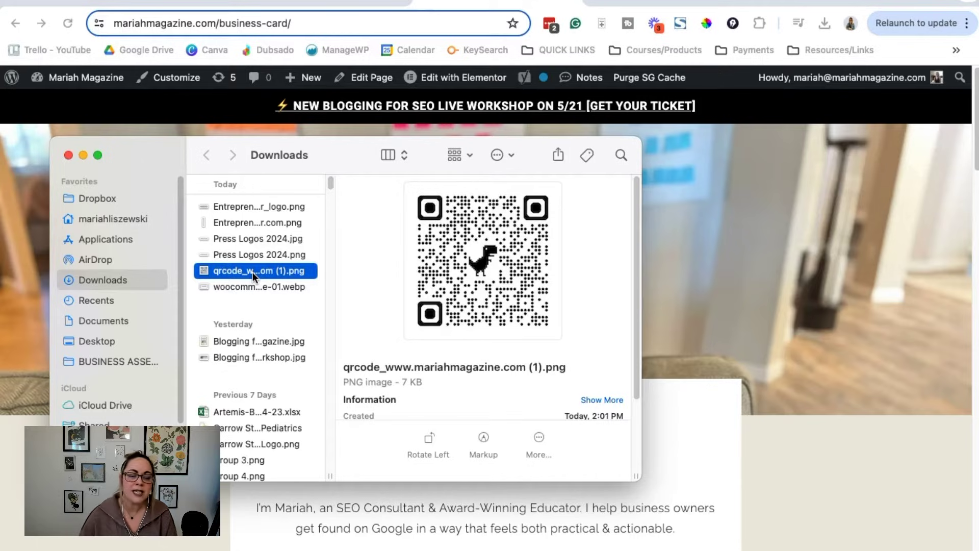
Step: Check the downloaded qrcode PNG's full file name in Finder, leaving it unchanged
click(253, 271)
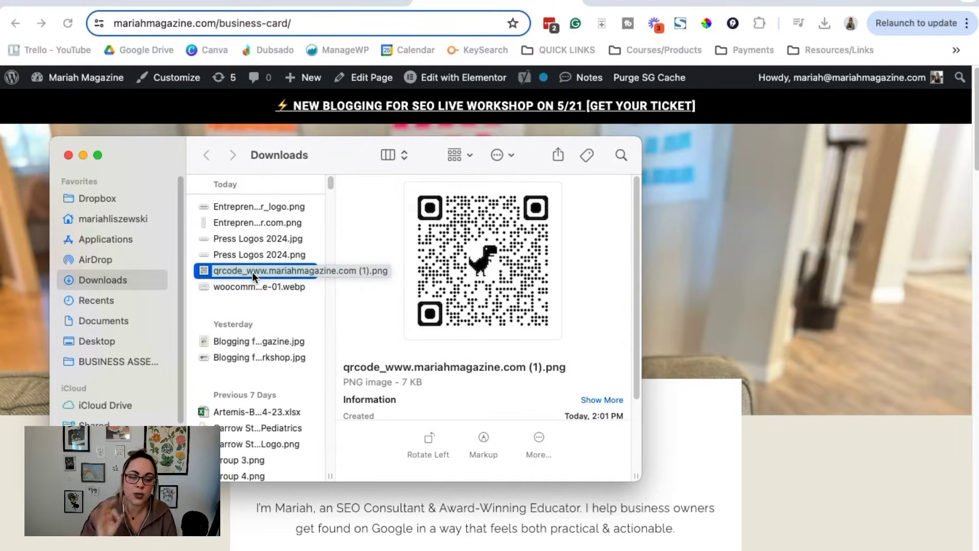
key(Return)
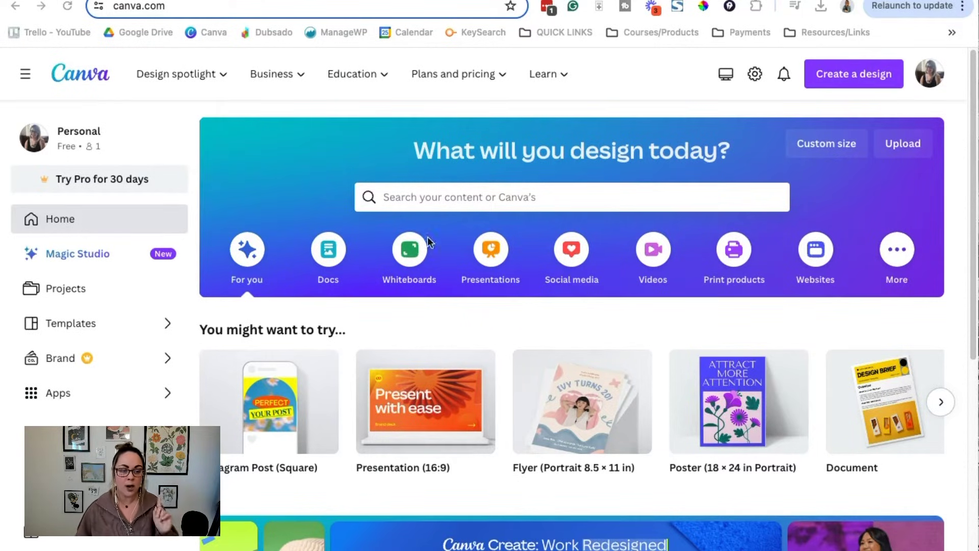
Step: Create a blank Instagram Post (Square) design from the Canva home page
click(109, 148)
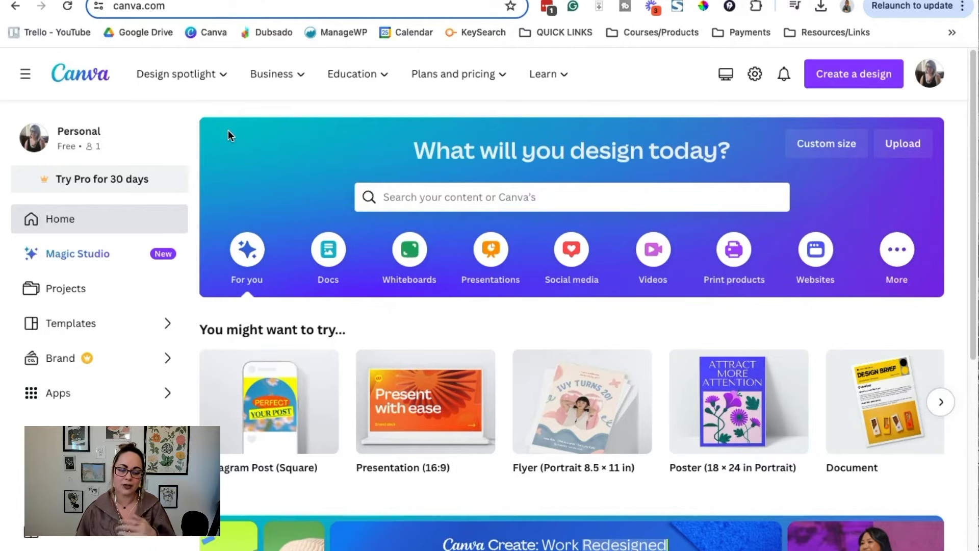
scroll(453, 307, down, 2)
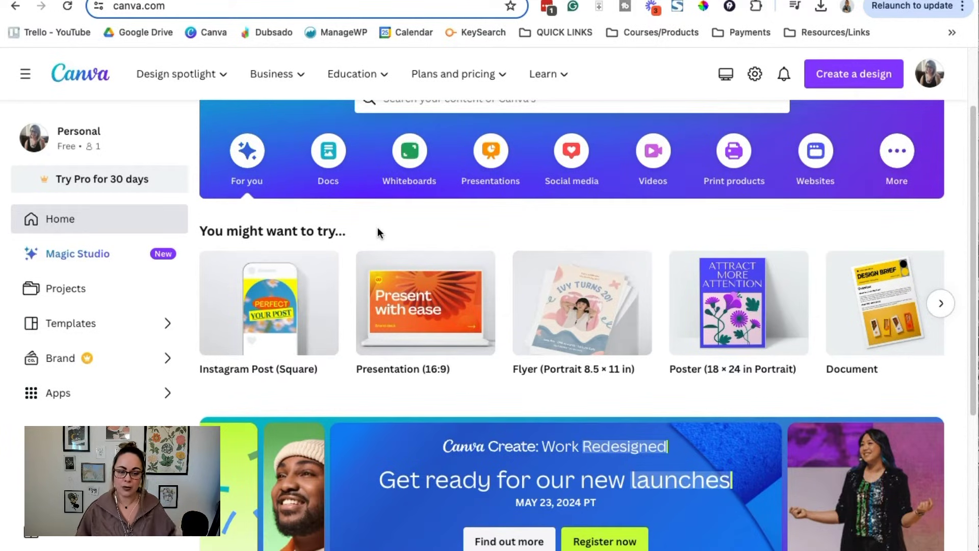
mouse_move(284, 322)
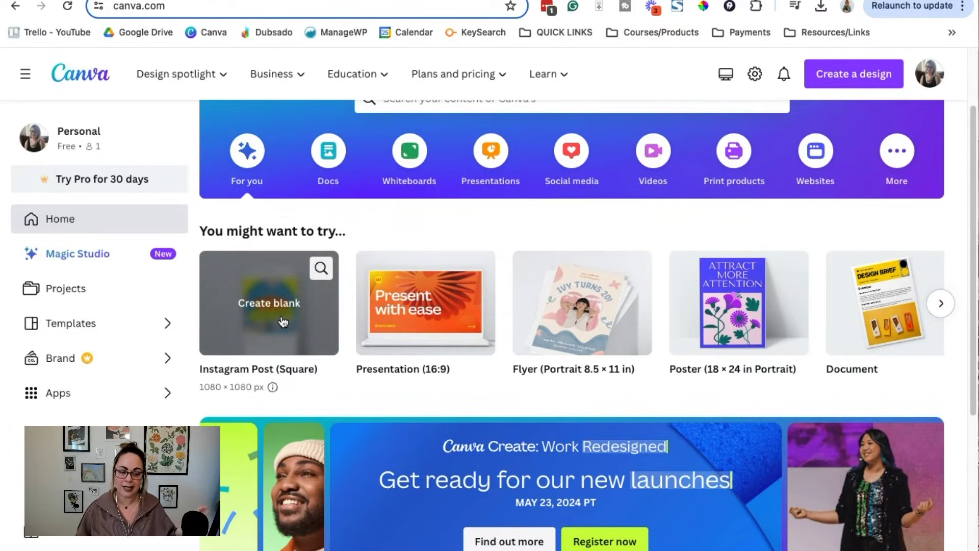
click(283, 321)
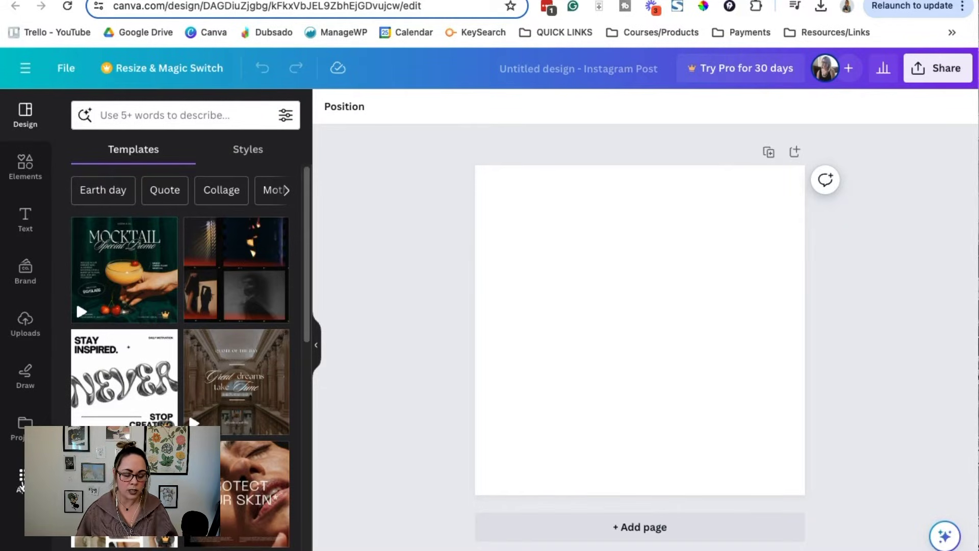
Step: Search Canva's Apps for 'QR code' and open the QR Code app
click(21, 479)
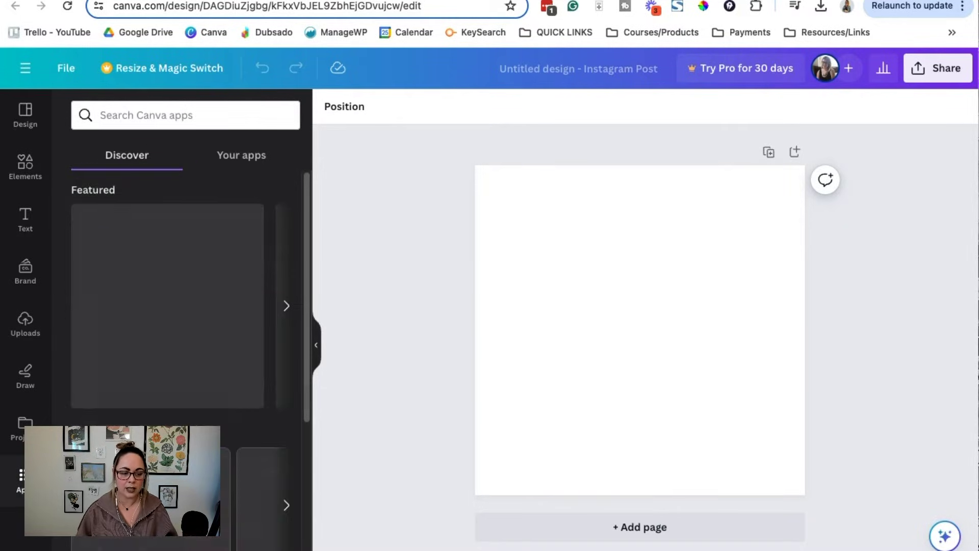
click(131, 115)
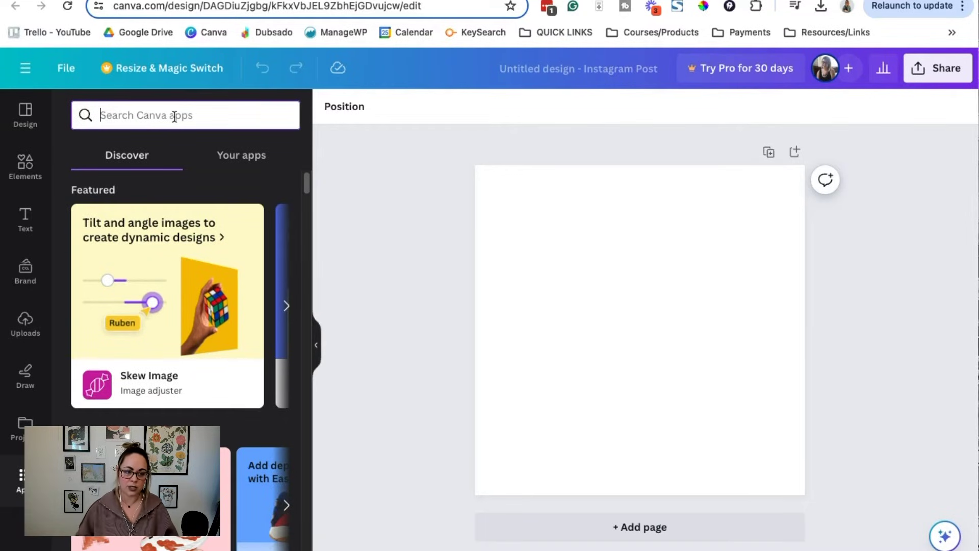
text(QR code)
key(Return)
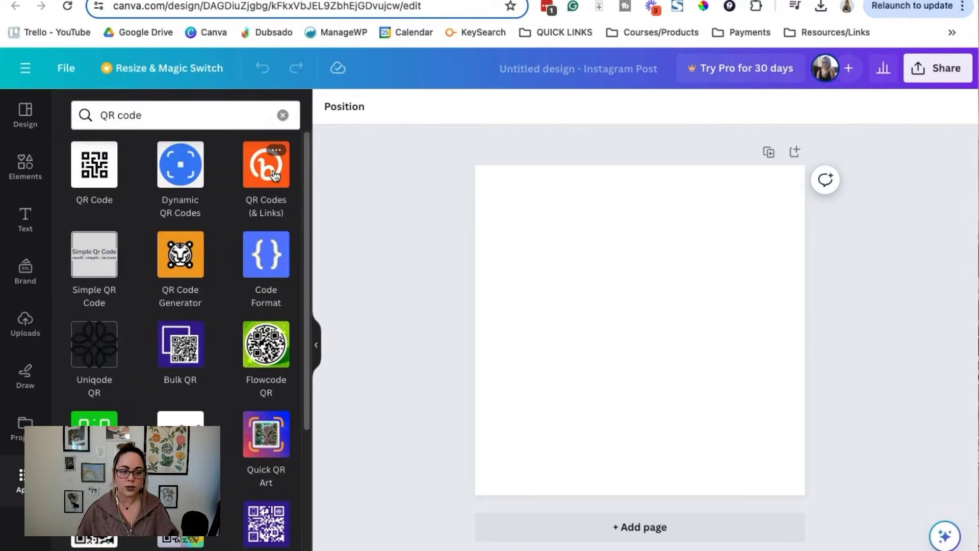
click(92, 181)
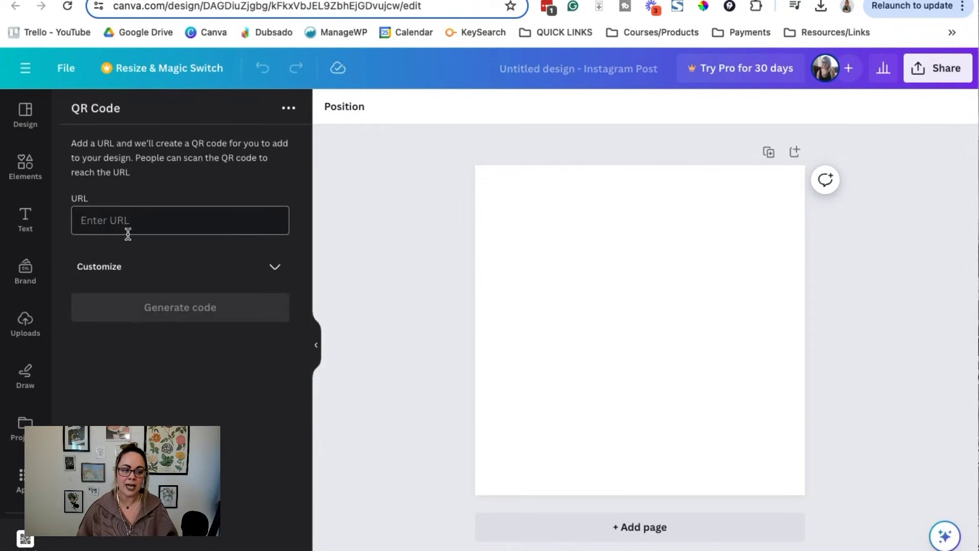
Step: Paste the business-card page URL into the QR Code app and generate the code onto the post
click(131, 221)
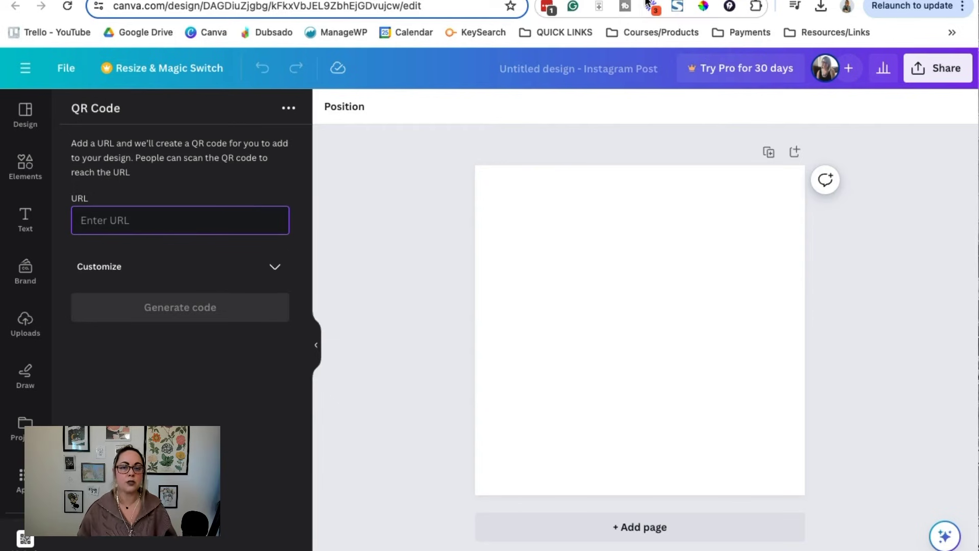
click(439, 1)
click(441, 9)
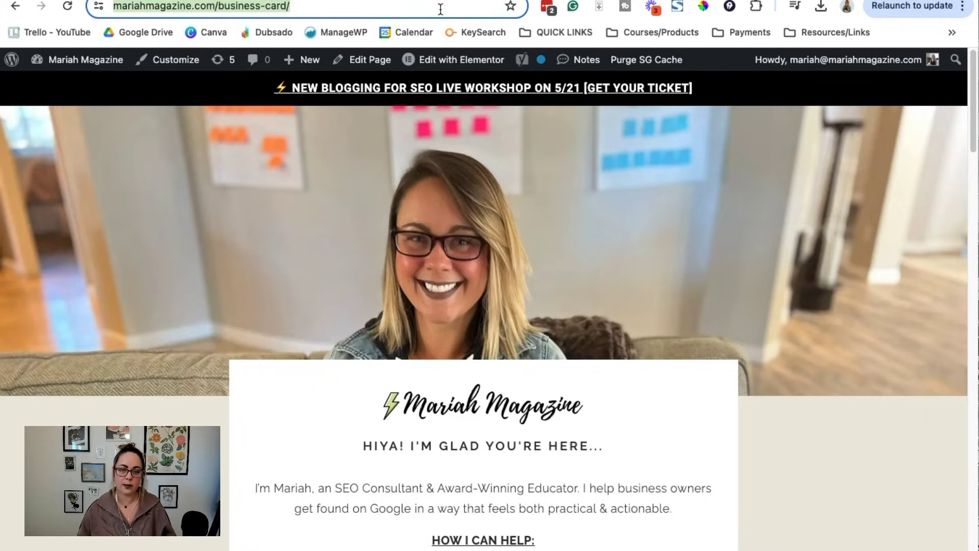
key(super+c)
key(ctrl+Tab)
key(super+v)
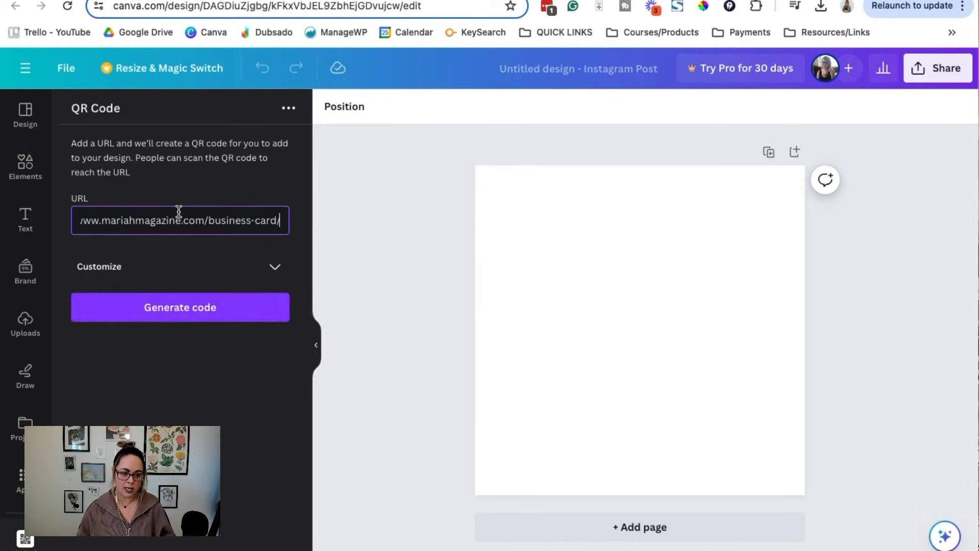
click(210, 310)
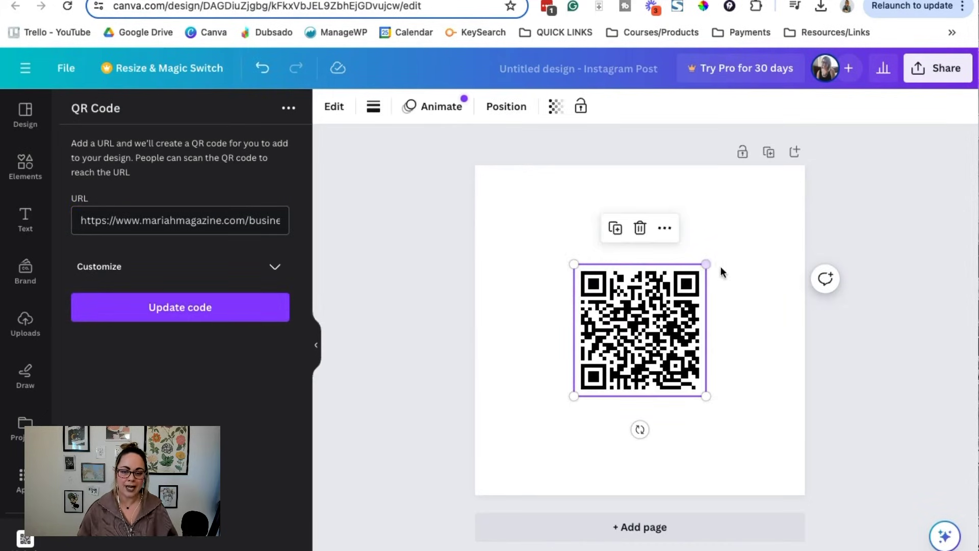
Step: Enlarge the QR code, shrink it back slightly, and move it down and to the left
drag(706, 264, 768, 237)
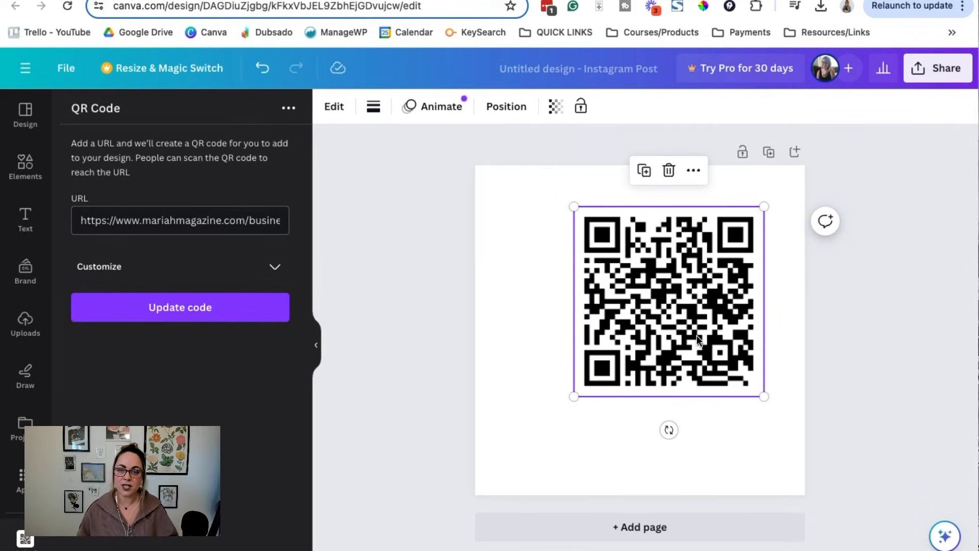
drag(764, 396, 744, 408)
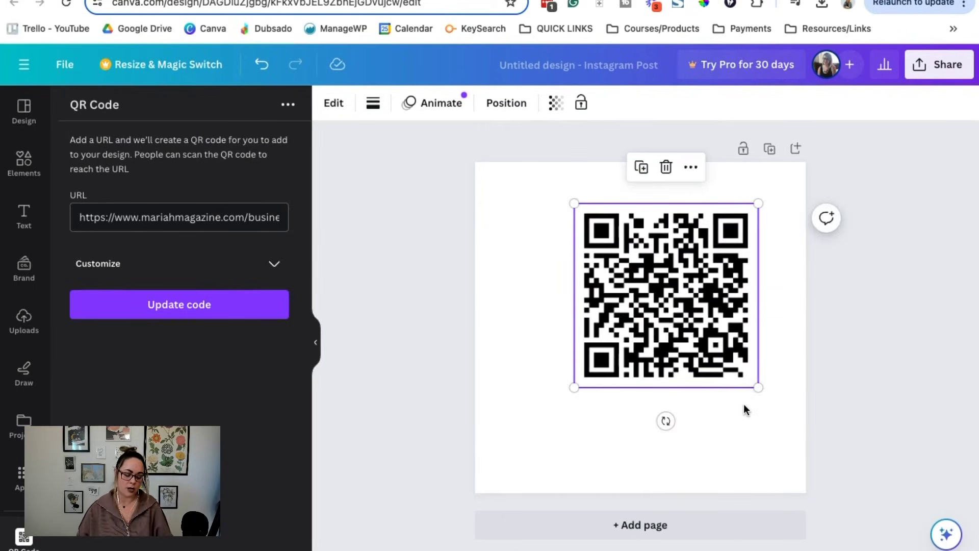
drag(672, 350, 606, 390)
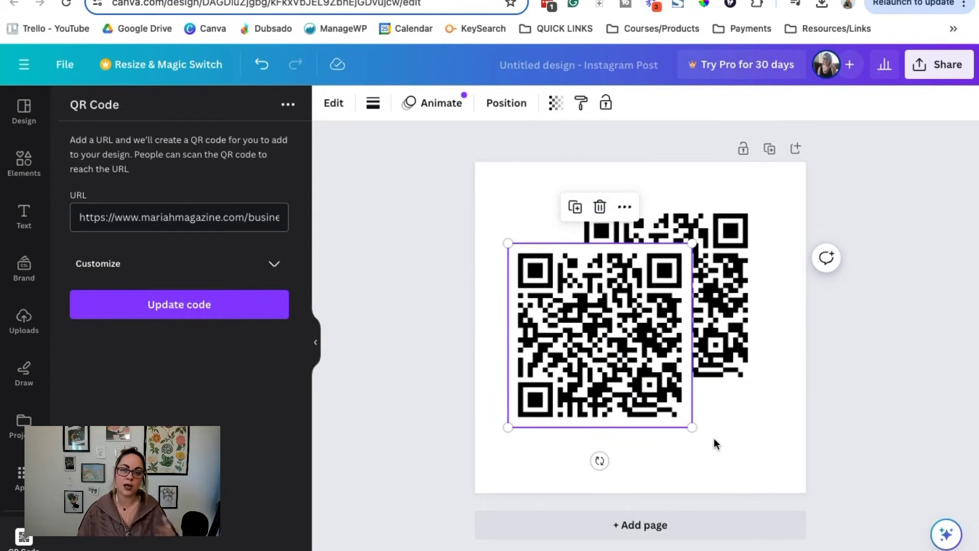